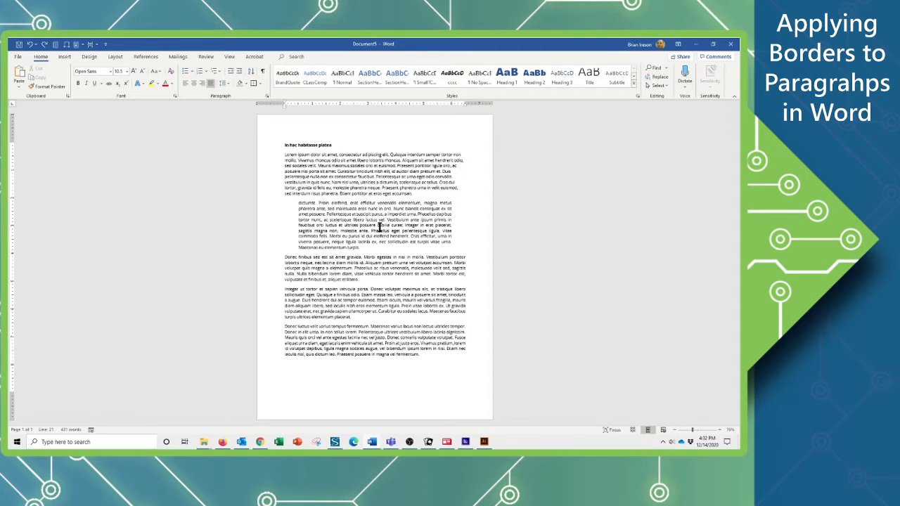
Apply a bottom border to the heading paragraph "In hac habitasse platea".
click(321, 214)
click(315, 146)
click(63, 44)
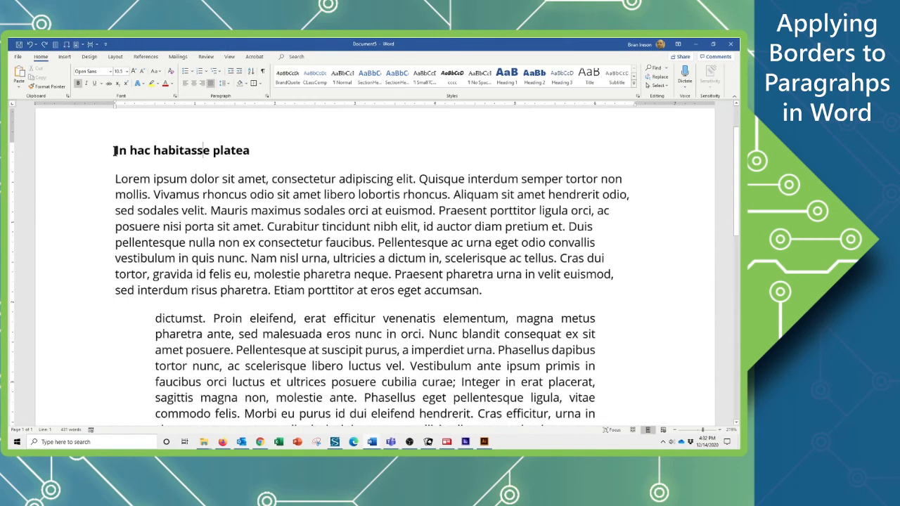
click(80, 153)
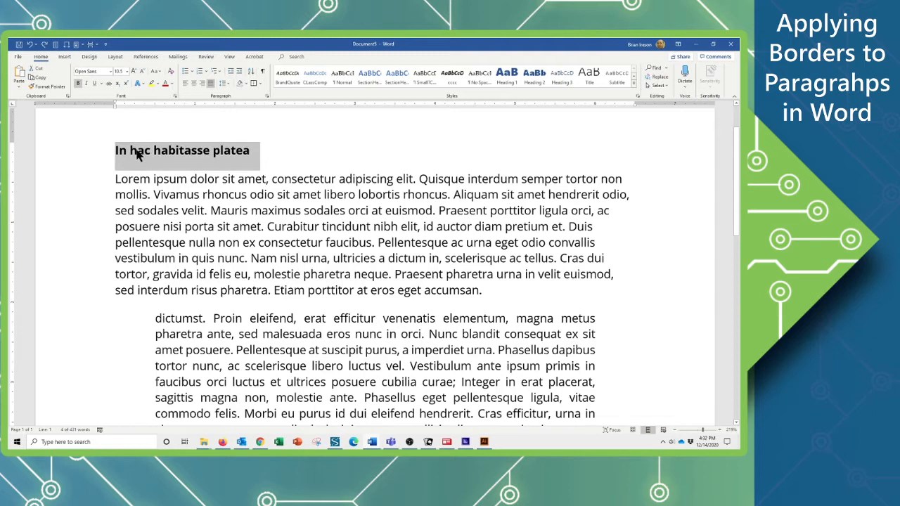
click(137, 153)
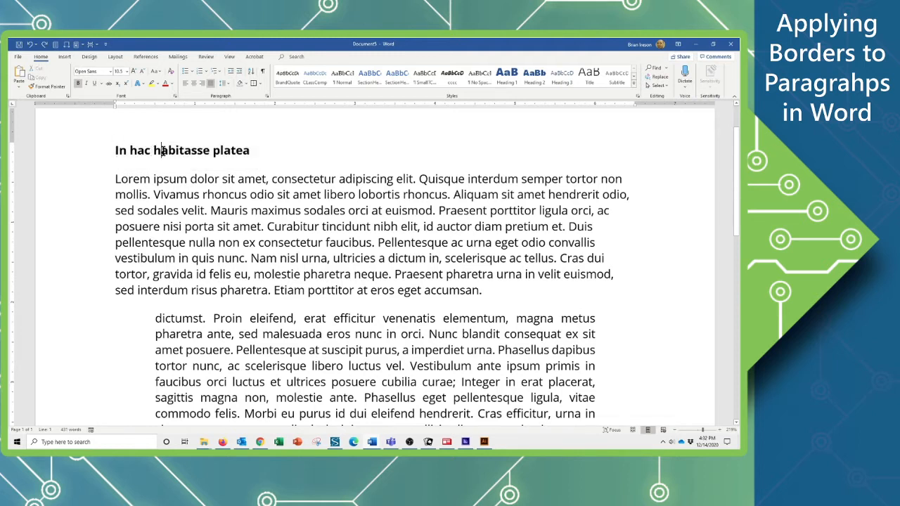
triple_click(161, 151)
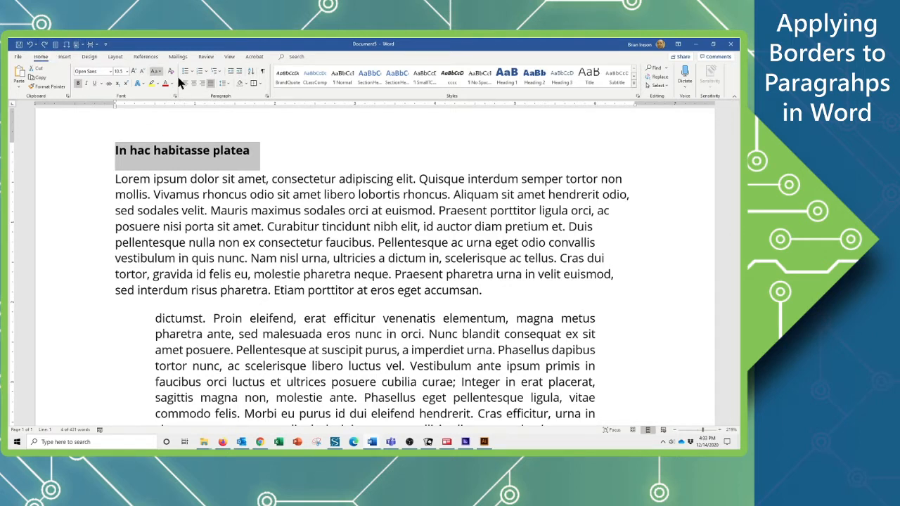
click(259, 83)
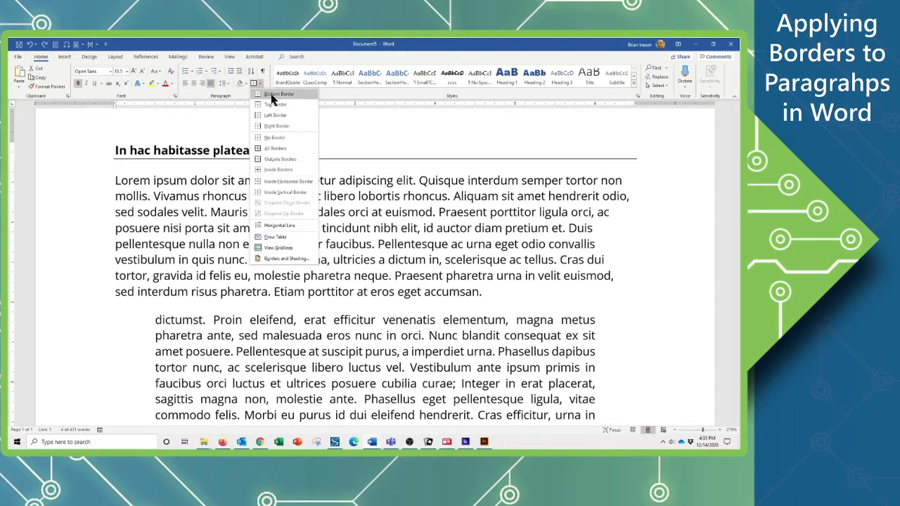
click(274, 96)
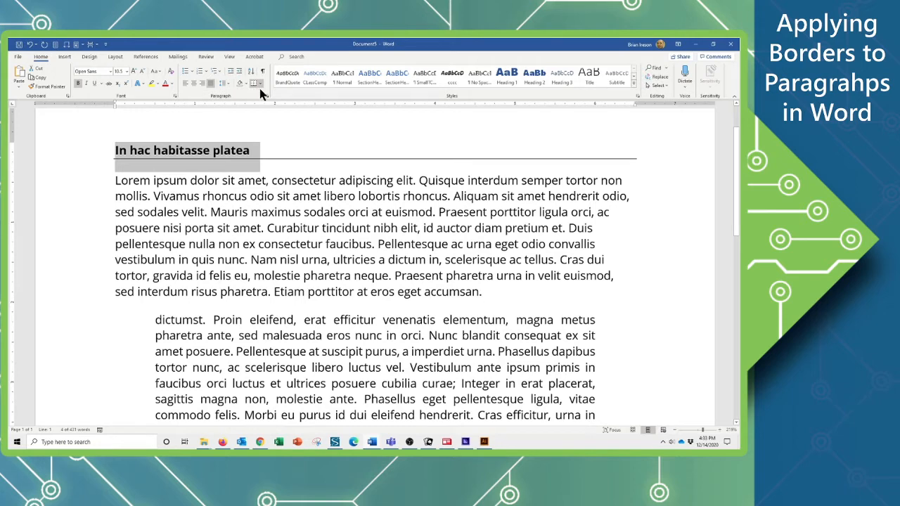
click(260, 84)
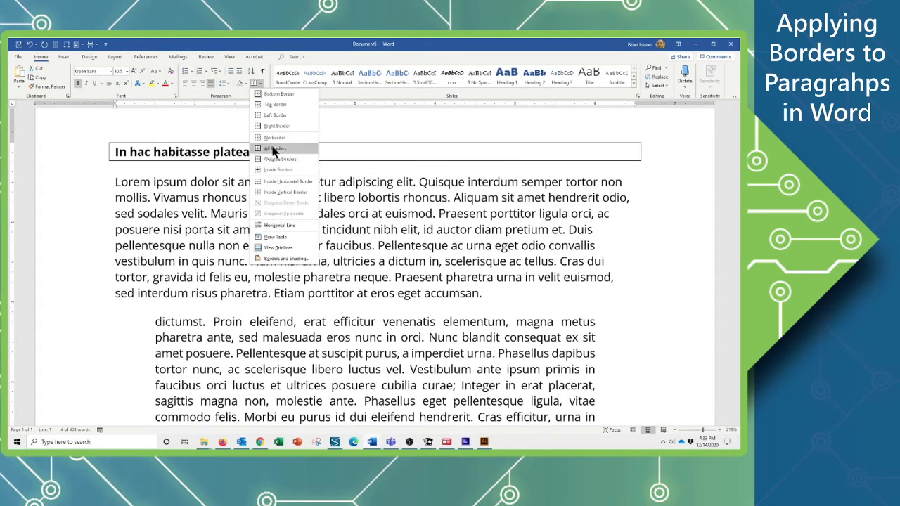
click(272, 95)
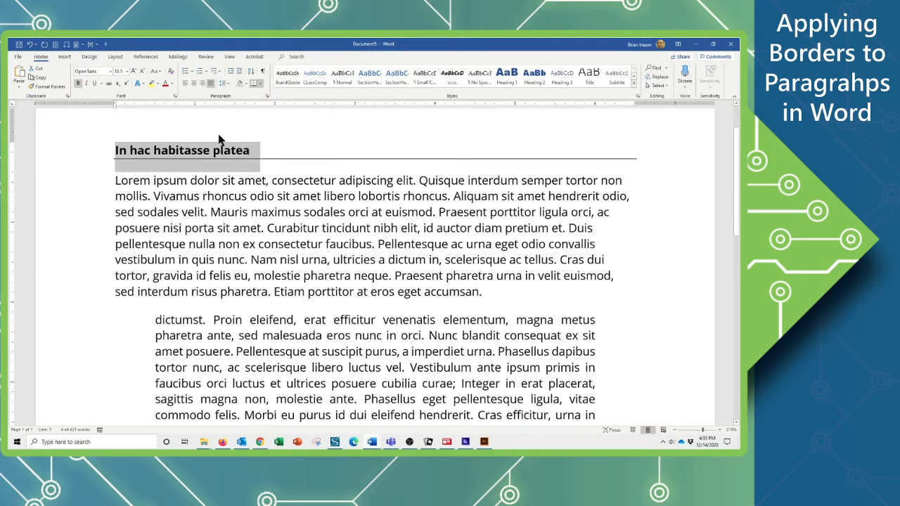
Give the heading's bottom border a thick-and-thin line style at 3 pt width, applied to the paragraph.
click(262, 84)
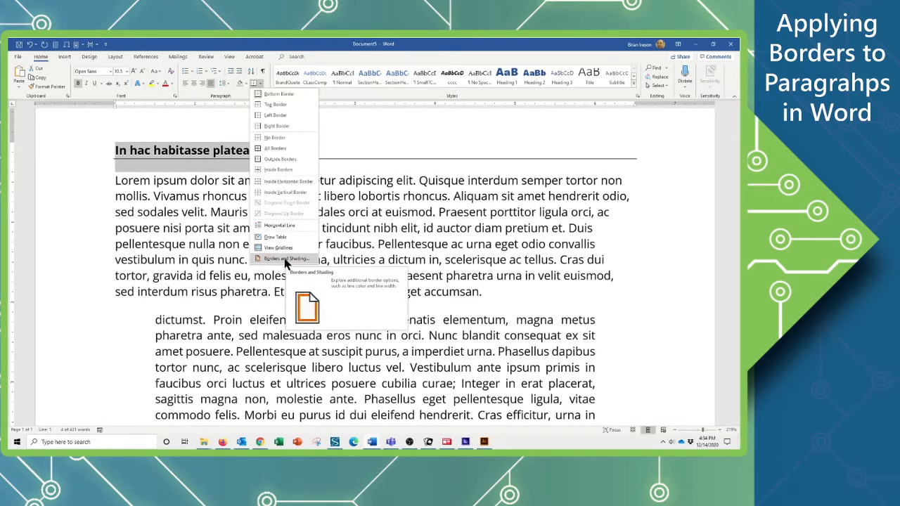
click(285, 260)
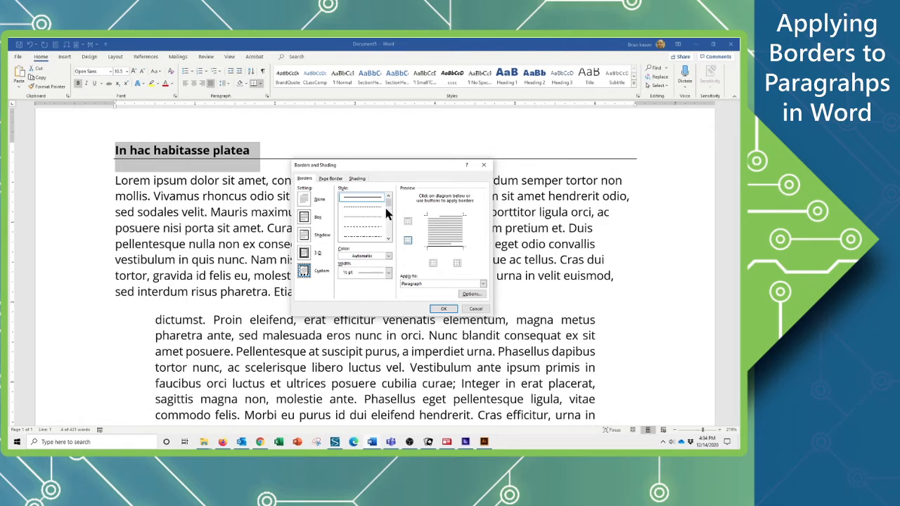
mouse_move(389, 202)
mouse_down()
mouse_move(391, 235)
mouse_move(391, 211)
mouse_up()
click(366, 237)
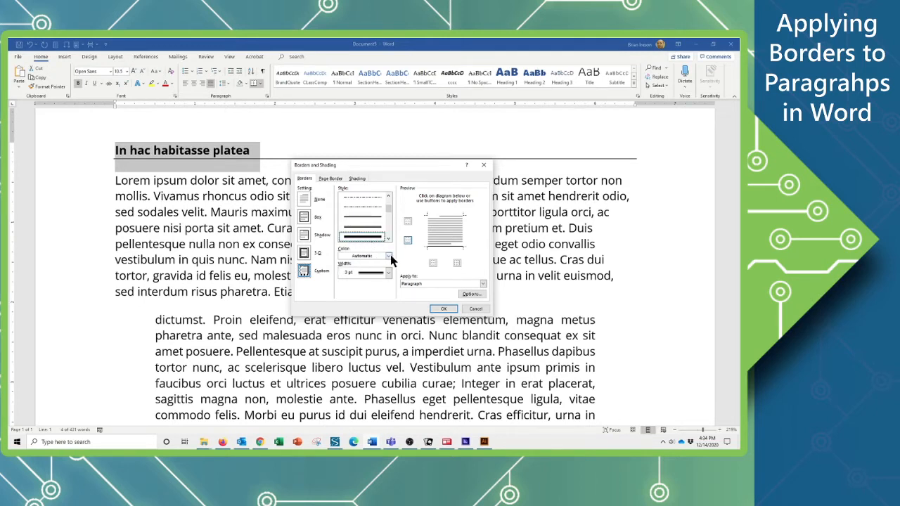
click(389, 257)
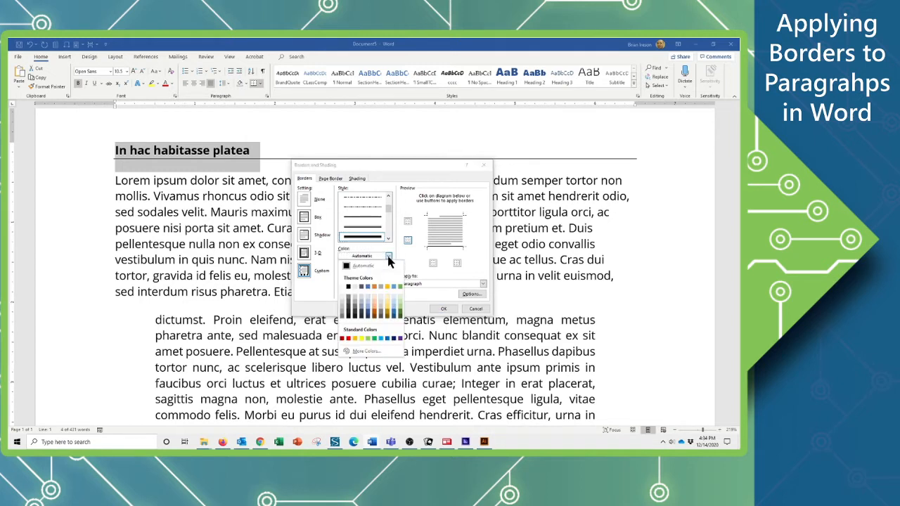
click(389, 257)
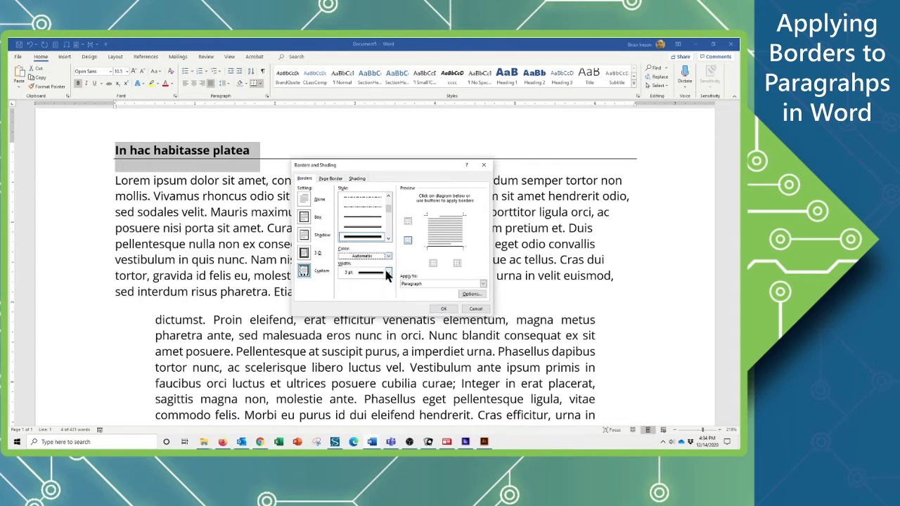
click(388, 273)
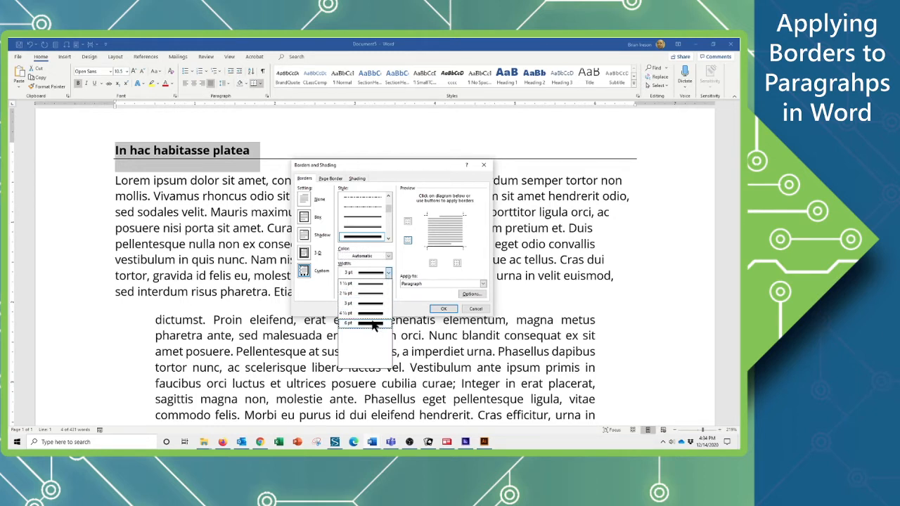
click(366, 303)
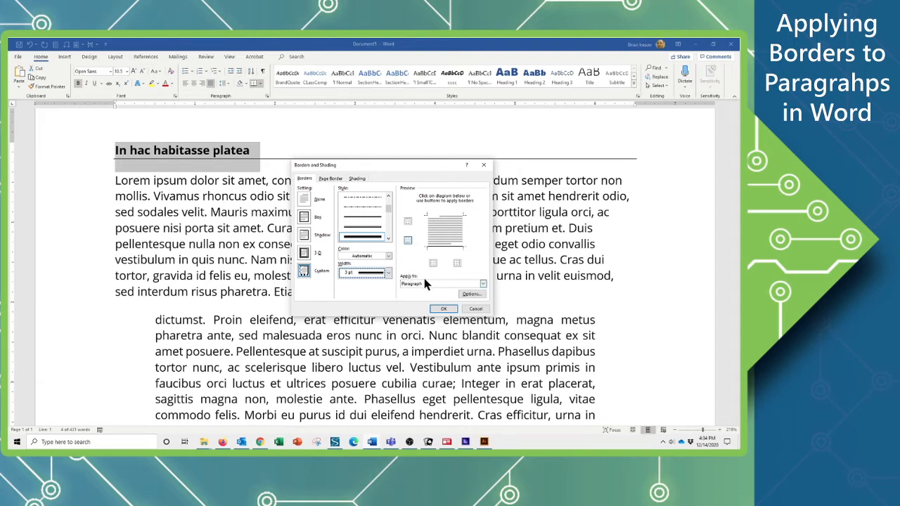
click(482, 284)
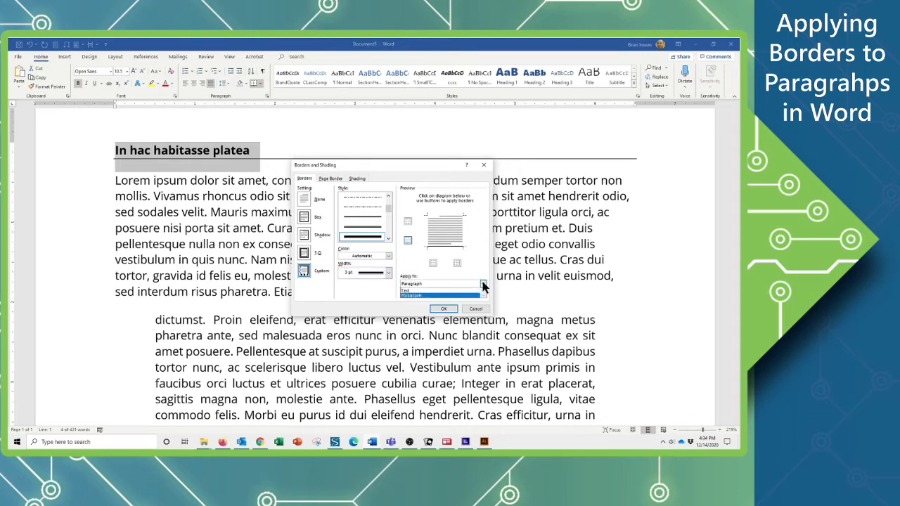
click(408, 295)
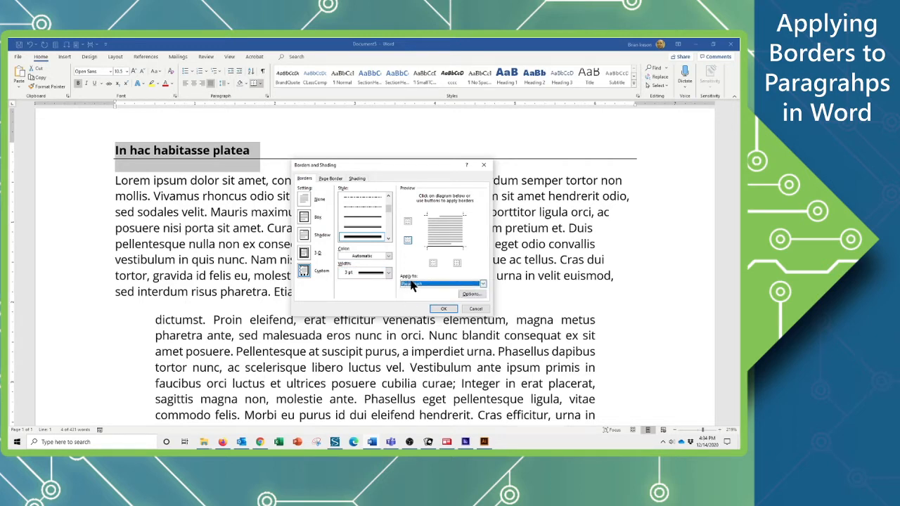
click(443, 309)
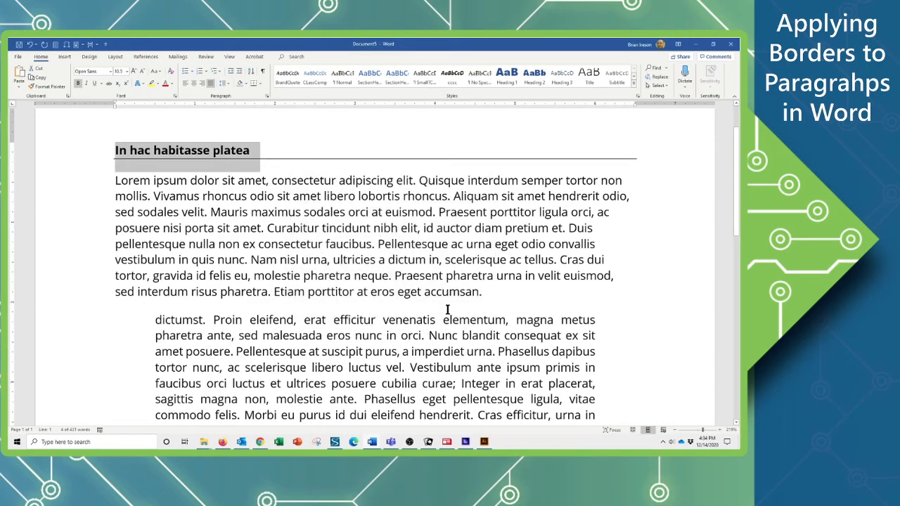
click(227, 152)
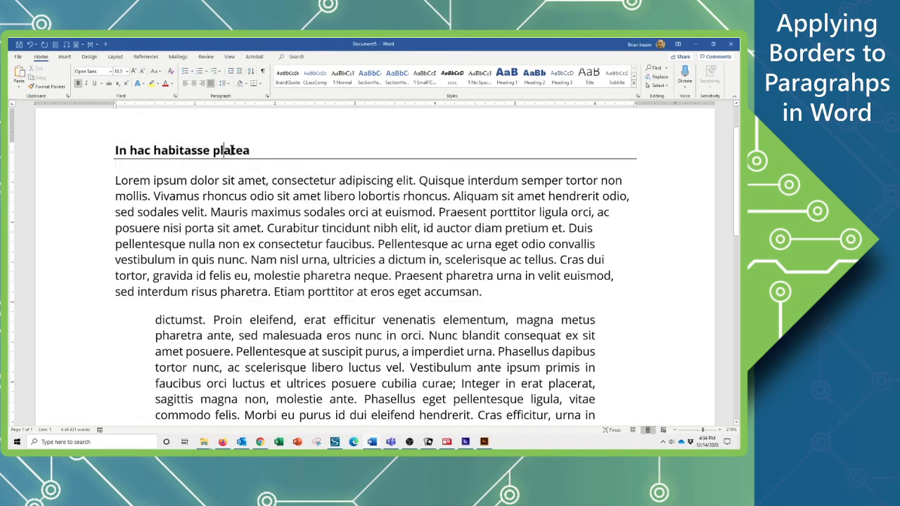
click(255, 83)
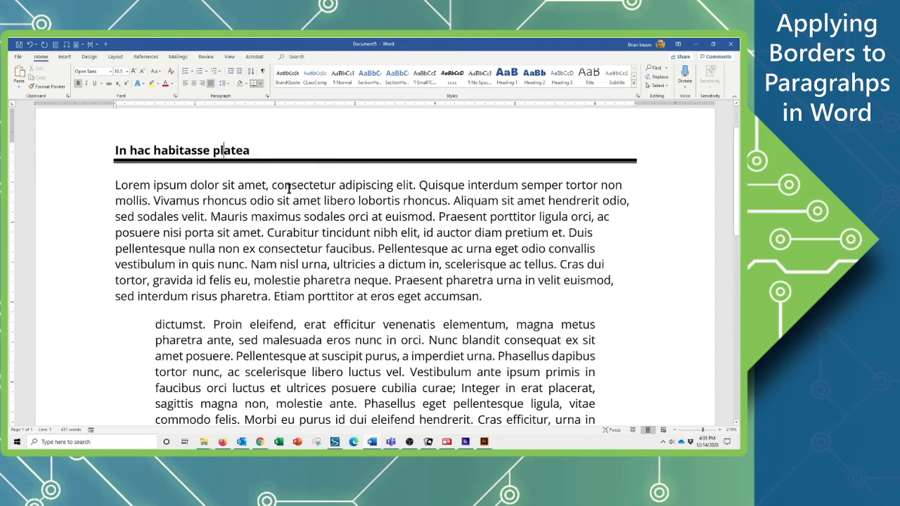
Italicize the indented paragraph beginning "dictumst. Proin eleifend".
scroll(285, 191, down, 3)
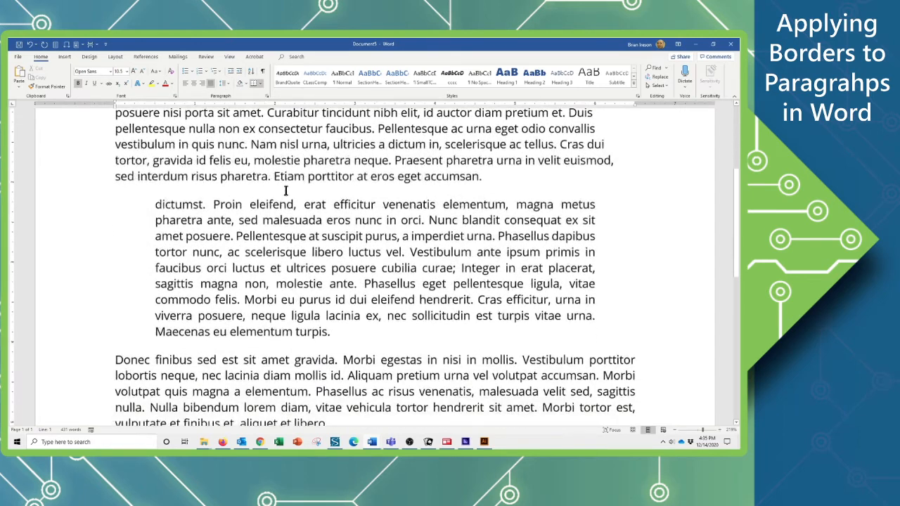
click(276, 251)
triple_click(292, 253)
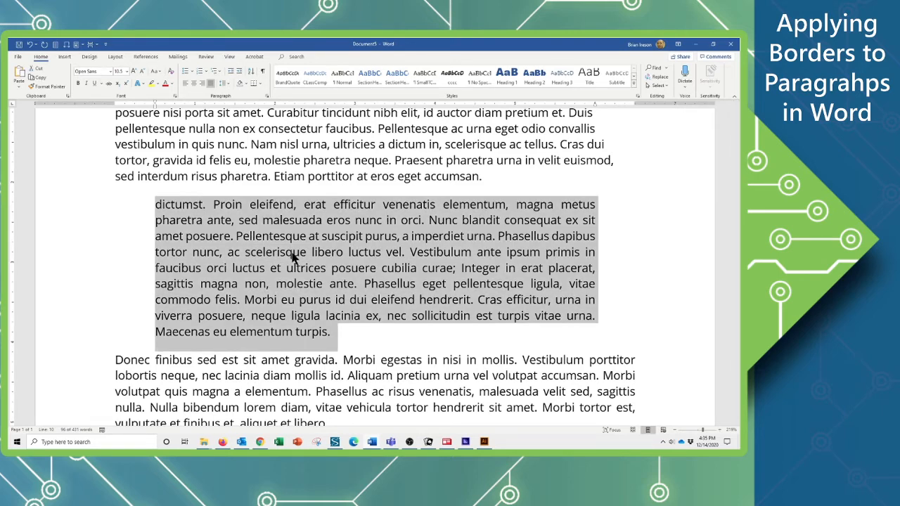
key(ctrl+i)
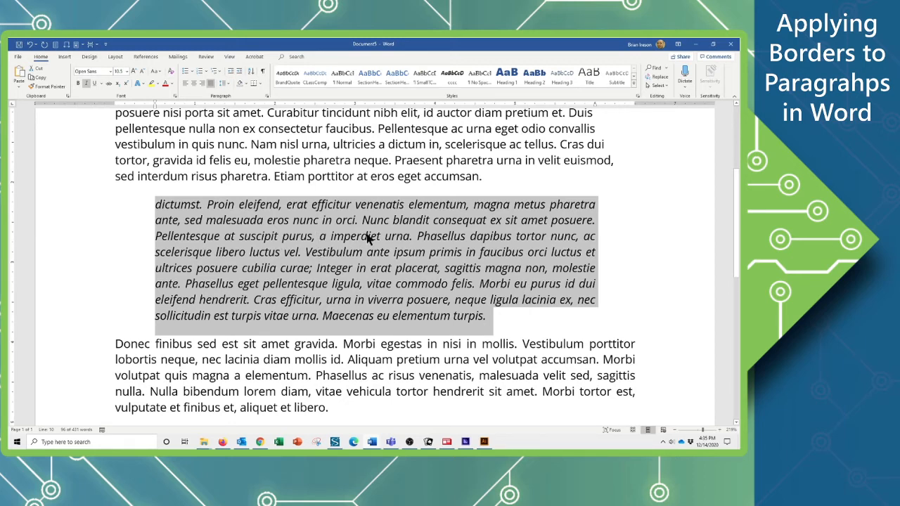
Box the indented paragraph with an outside border of a single blue line at 1 pt width.
click(258, 83)
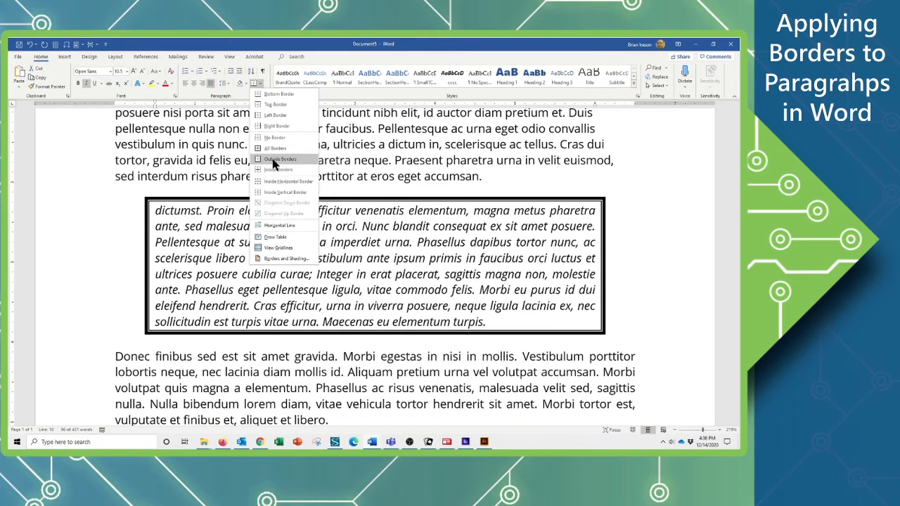
click(274, 161)
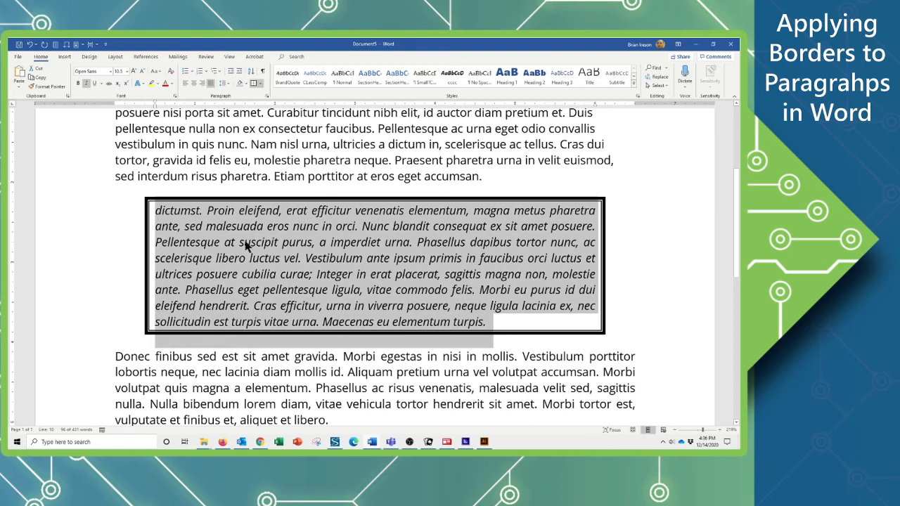
click(260, 83)
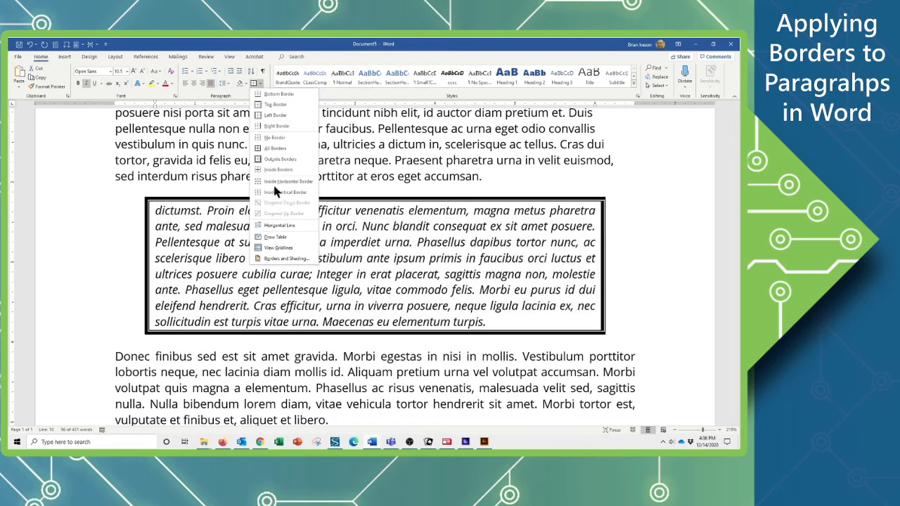
click(281, 259)
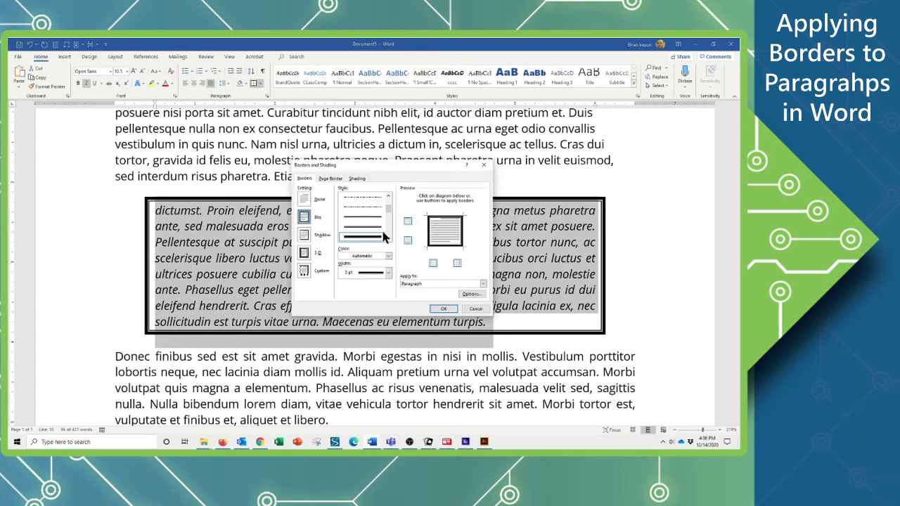
scroll(387, 200, up, 4)
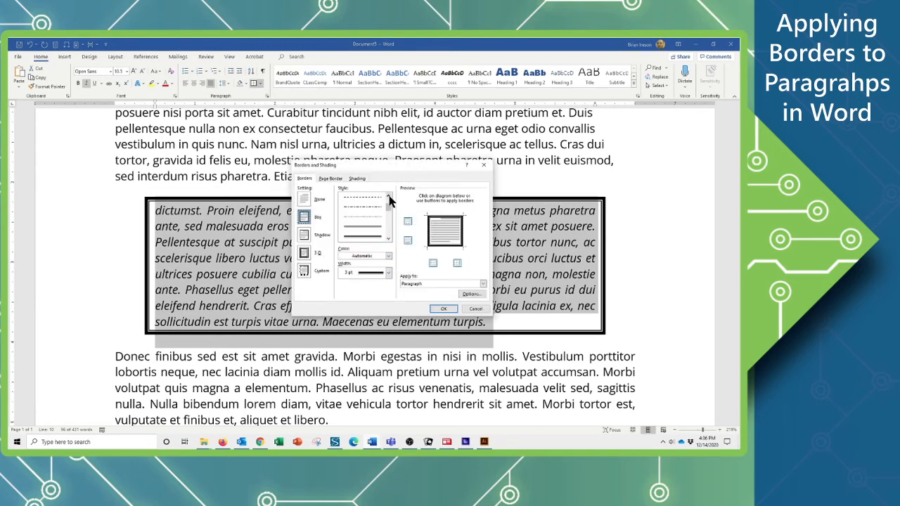
click(361, 197)
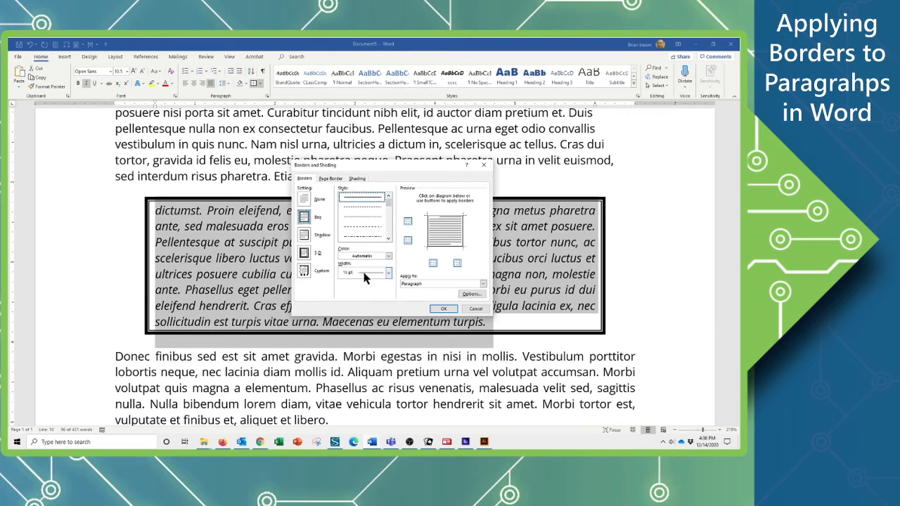
click(388, 273)
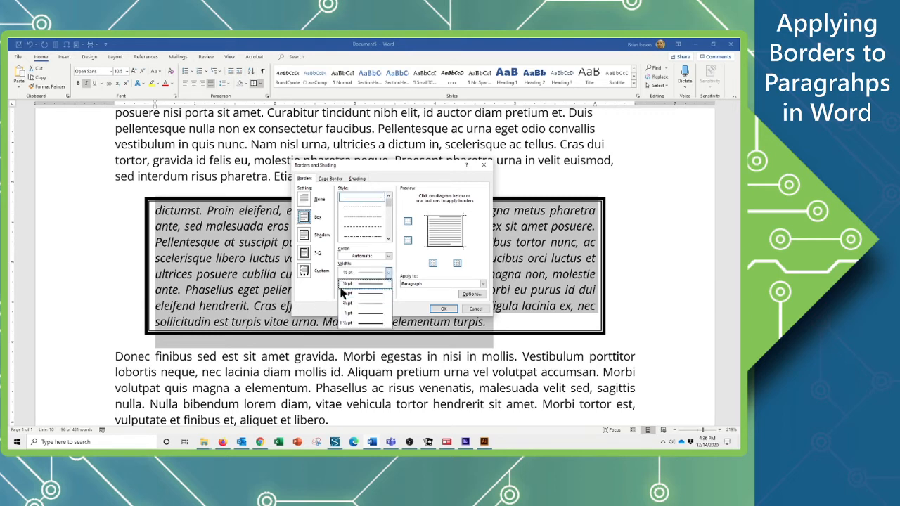
click(369, 314)
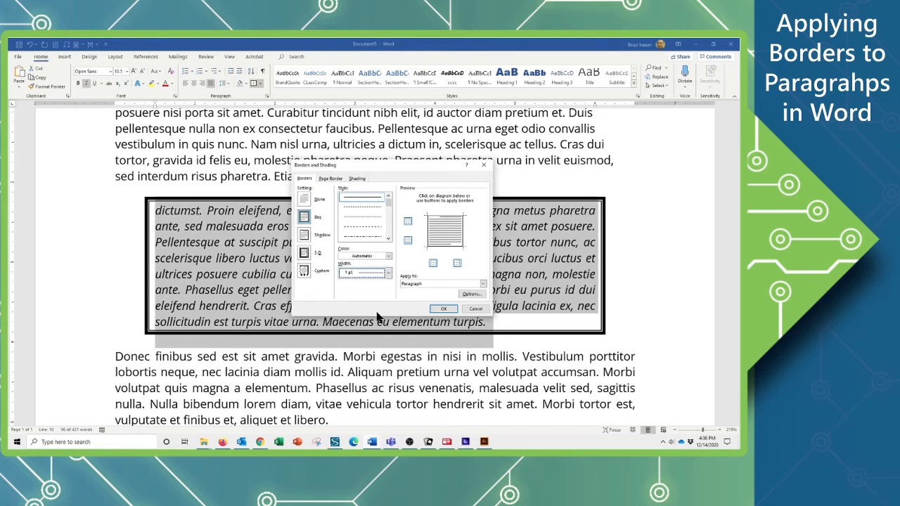
click(388, 256)
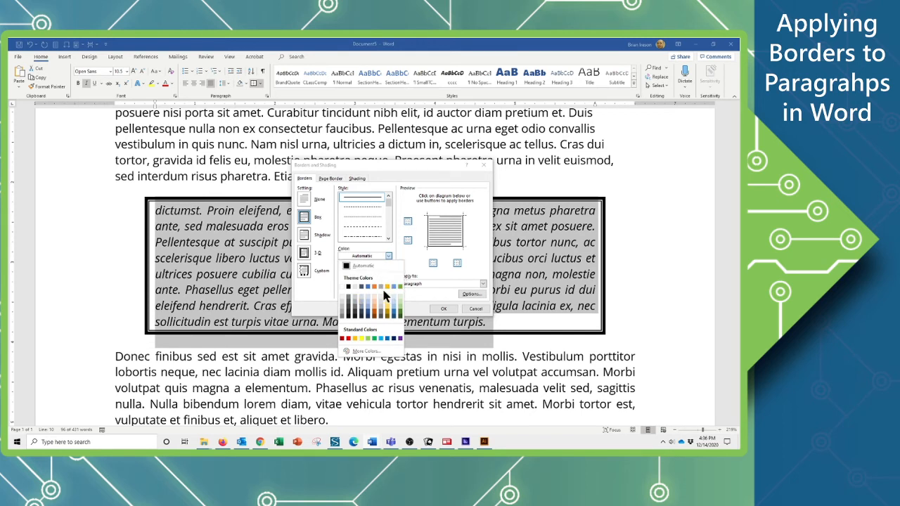
click(367, 286)
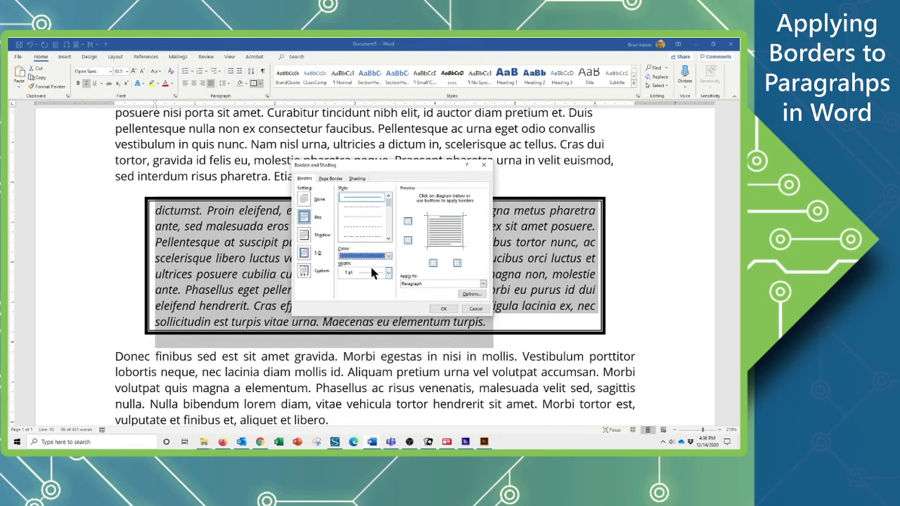
click(447, 309)
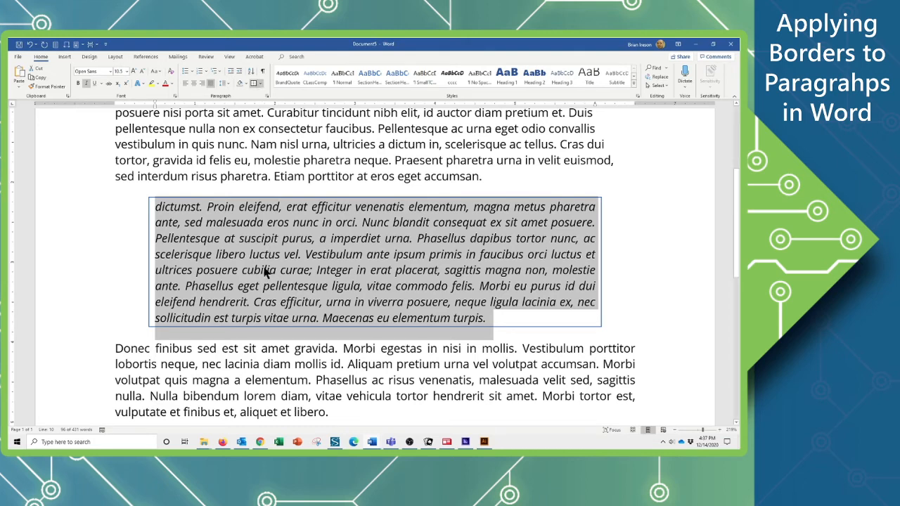
click(296, 278)
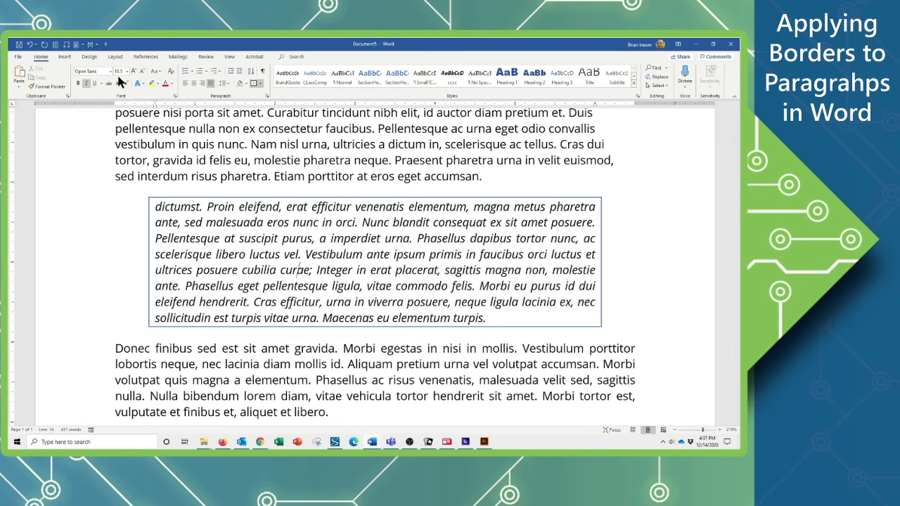
click(55, 45)
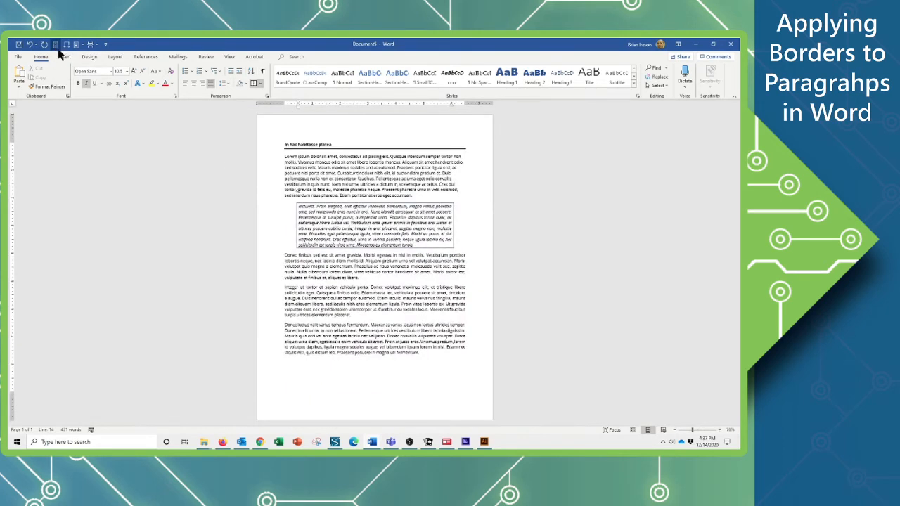
click(351, 353)
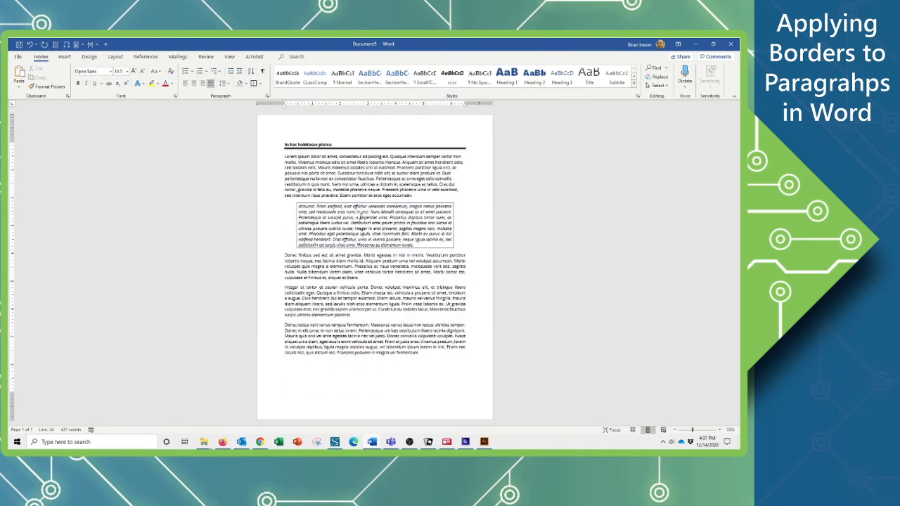